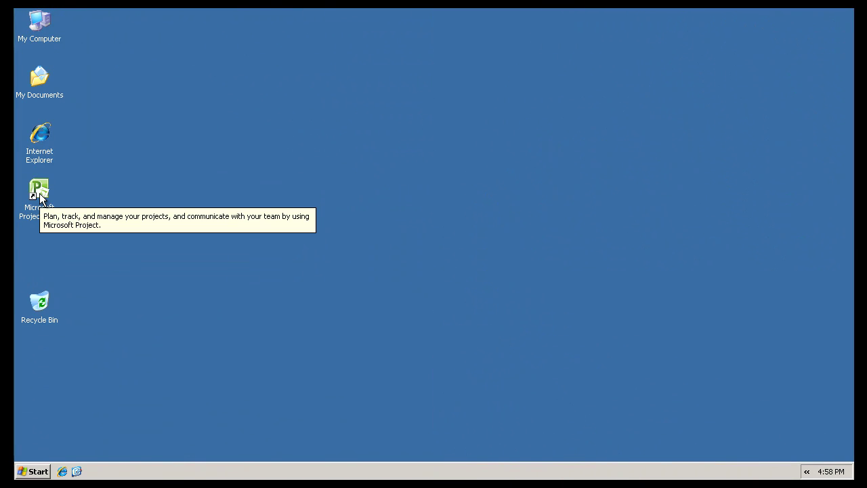
Step: Open Microsoft Project and switch the blank project to the Resource Sheet view
double_click(40, 194)
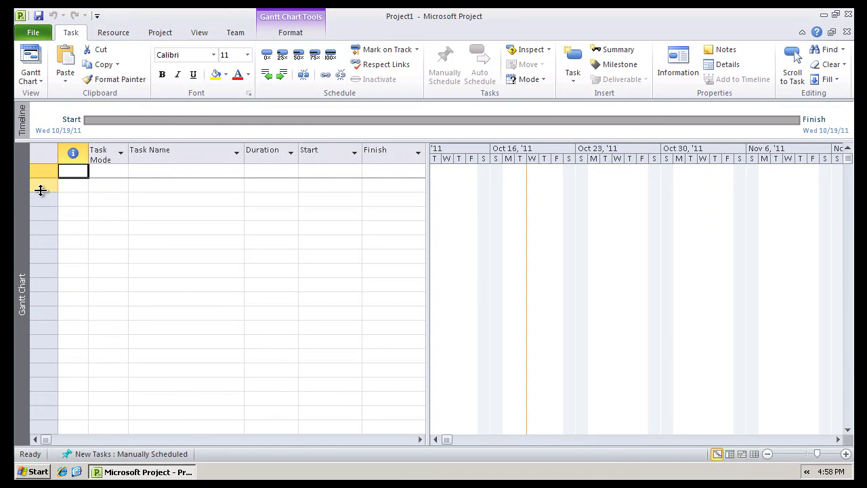
scroll(48, 77, down, 1)
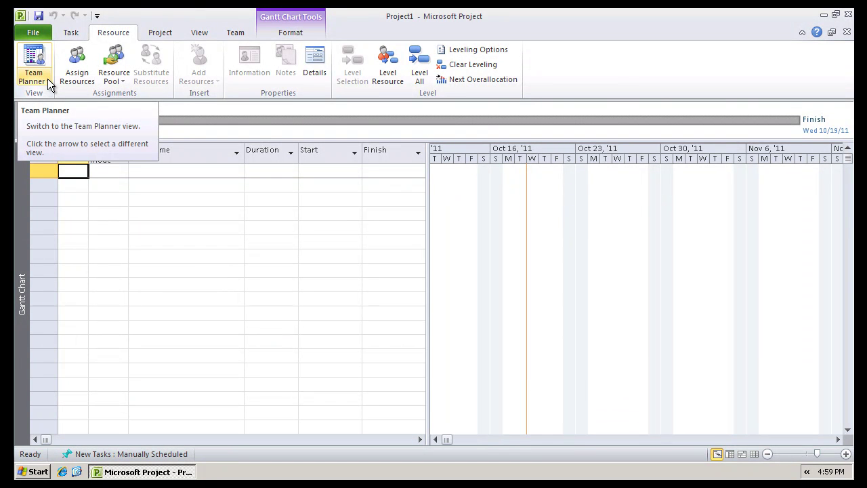
click(47, 79)
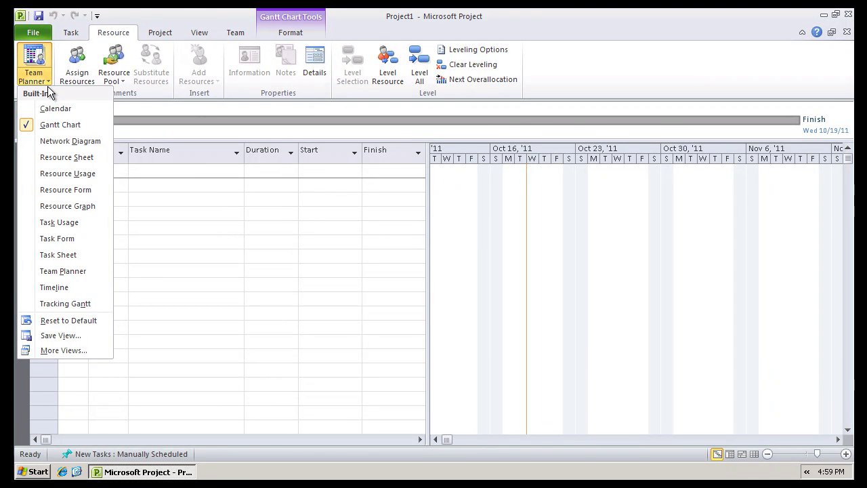
click(60, 157)
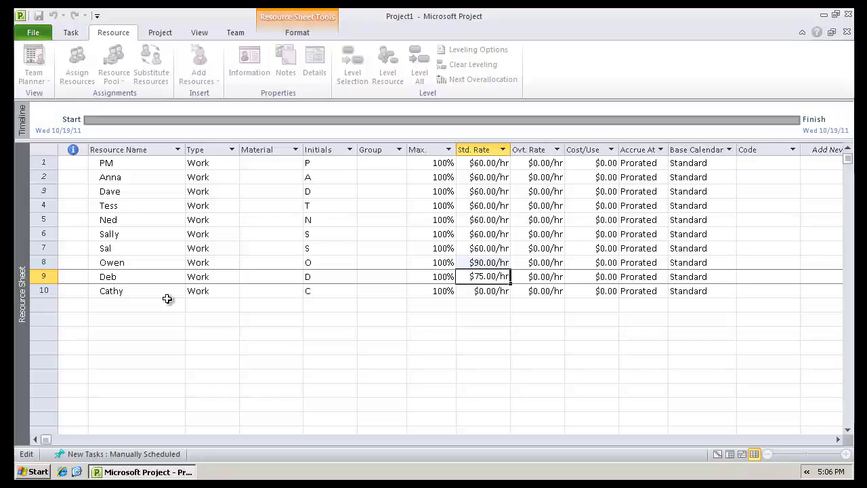
Step: Switch the project to the Gantt Chart view and enter Requirements as the first task name
click(70, 32)
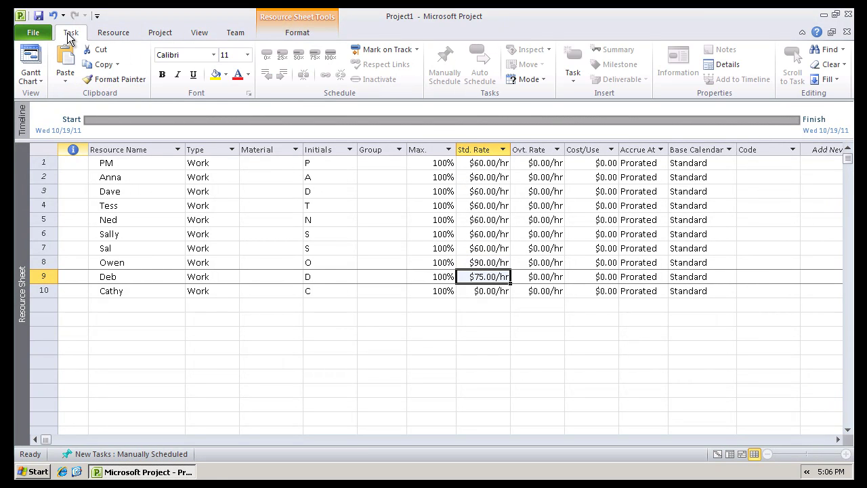
click(28, 72)
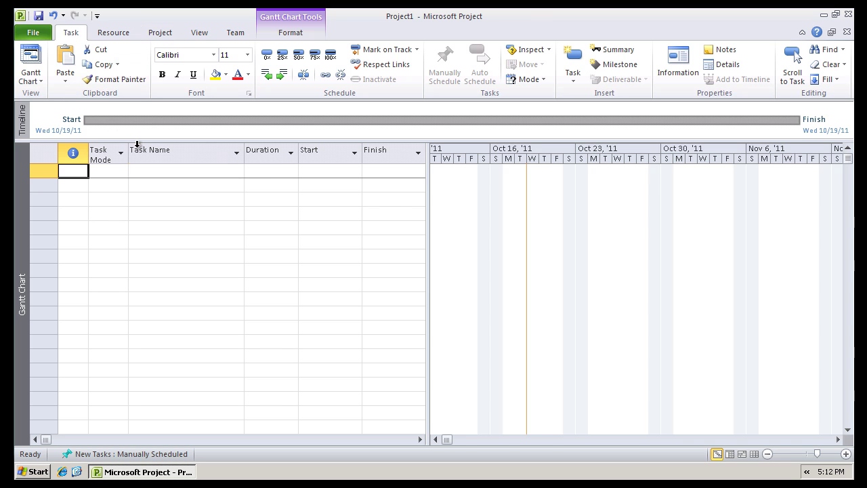
click(170, 171)
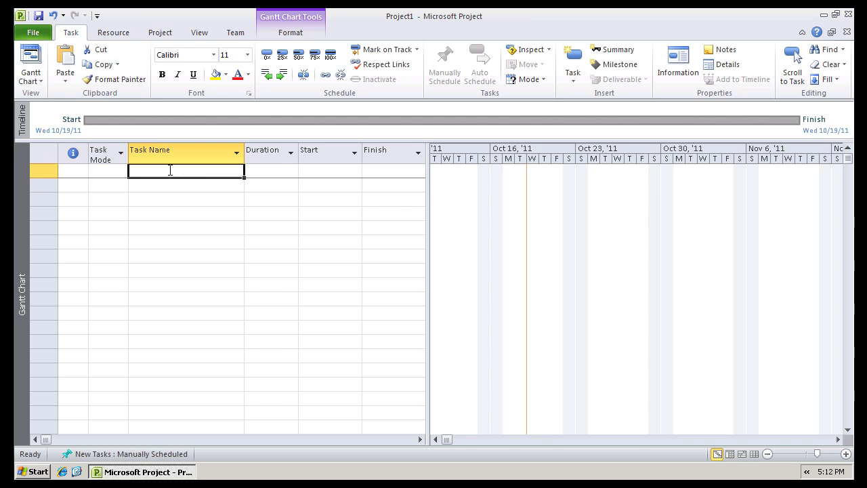
text(Requirements)
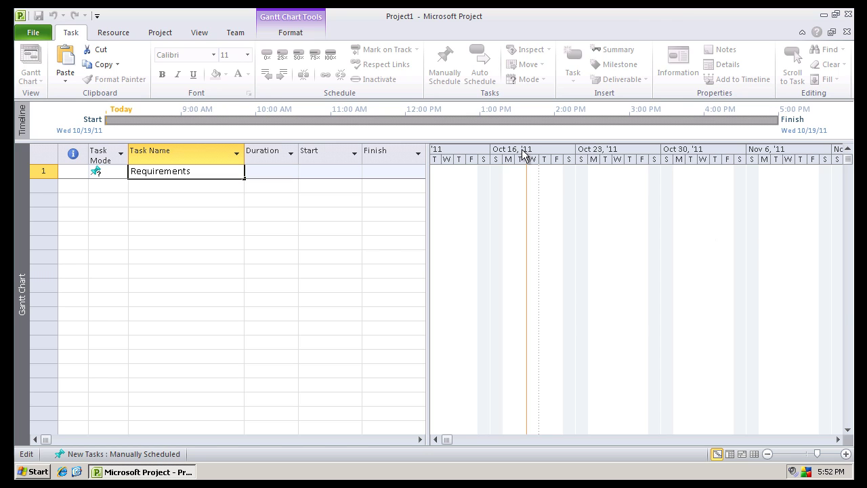
Step: Review the project information, including the start date and scheduling basis, and accept the settings
click(166, 34)
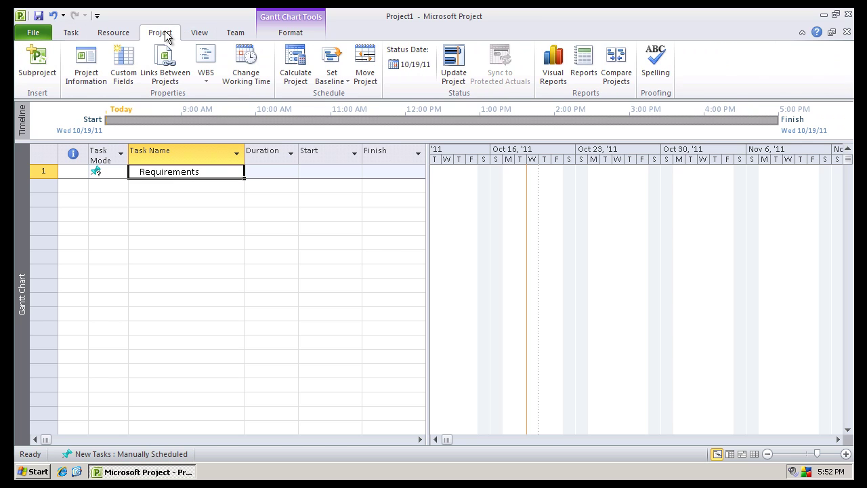
click(85, 62)
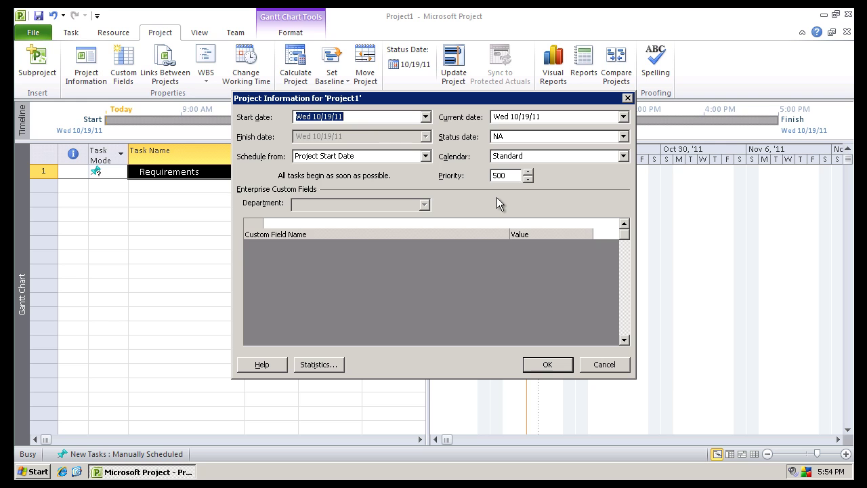
click(547, 364)
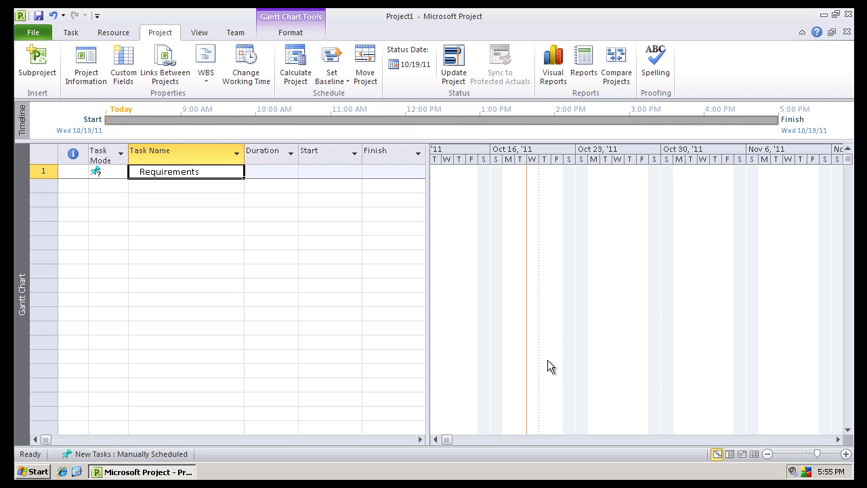
Step: Set new tasks to Auto Scheduled and add Requirements Task, Design and Design Task below the Requirements task
click(106, 458)
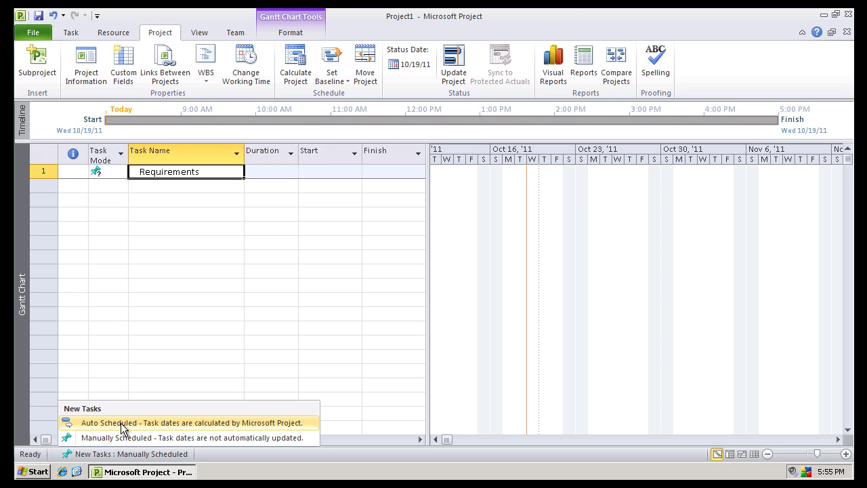
click(123, 425)
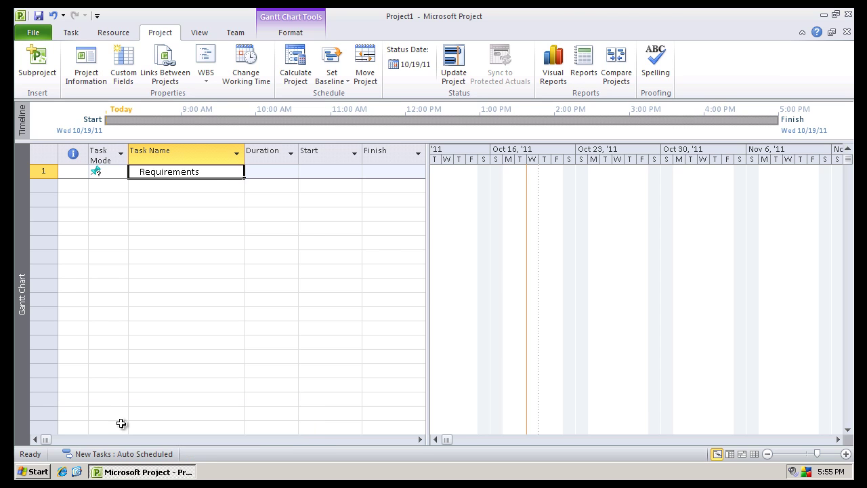
click(210, 186)
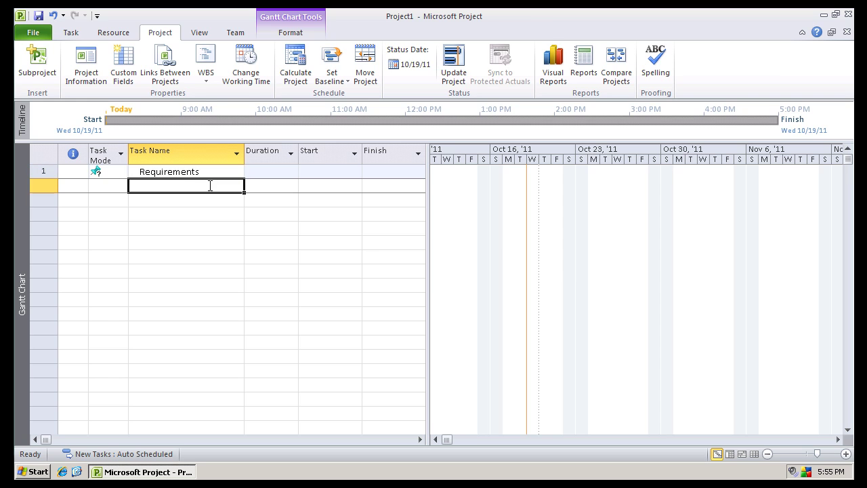
text(Require)
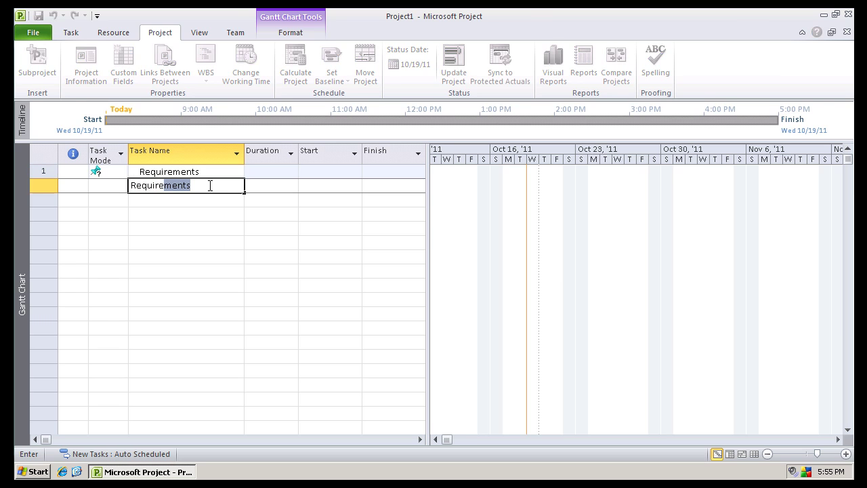
text(ments Task)
key(Return)
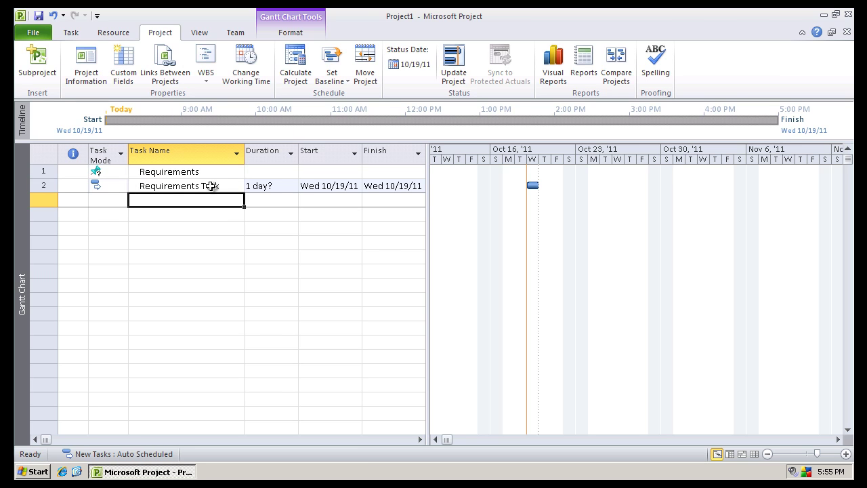
text(Design)
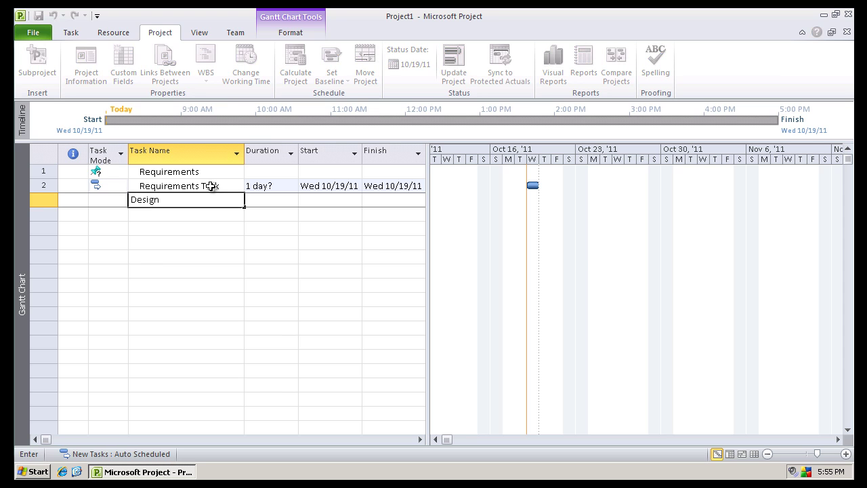
key(Return)
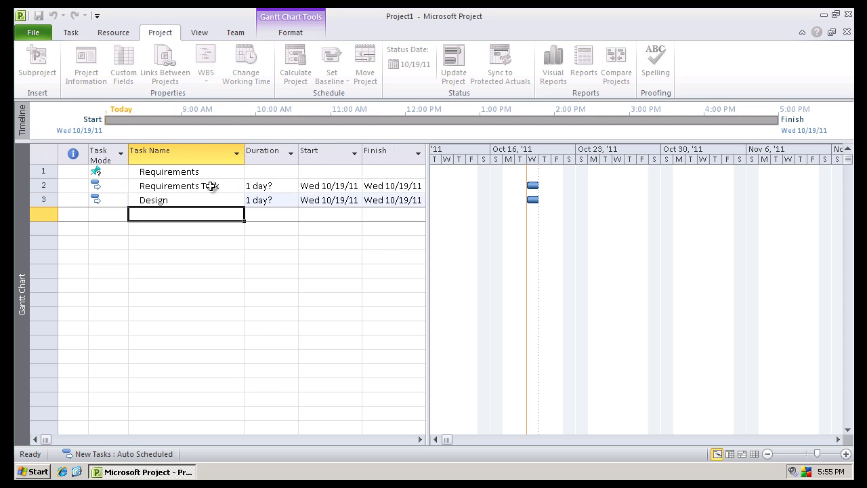
text(Design Task)
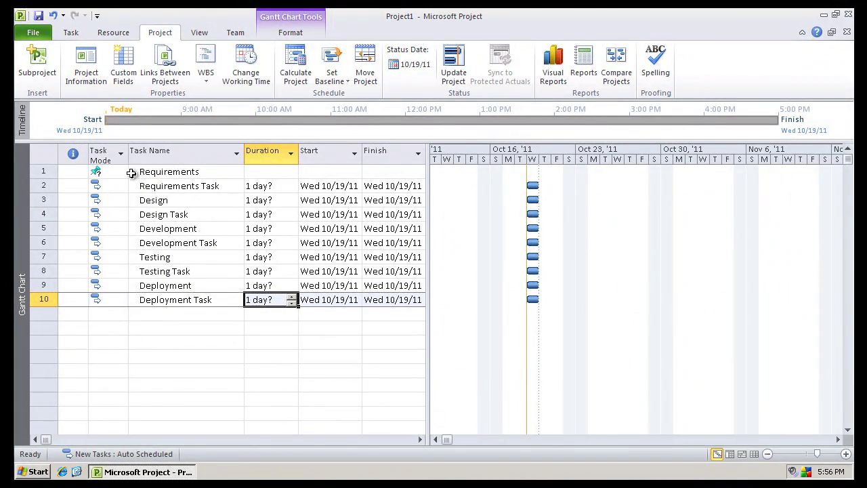
Step: Change the task mode of the Requirements task to Auto Scheduled
click(122, 174)
click(122, 173)
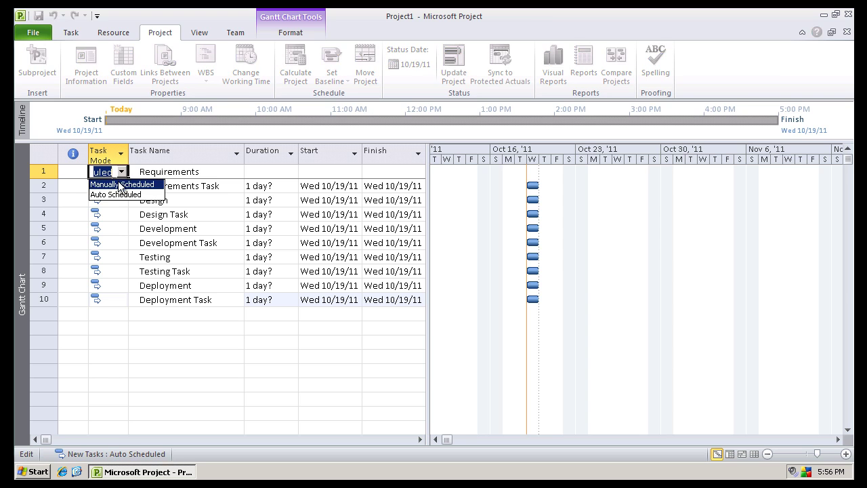
click(116, 194)
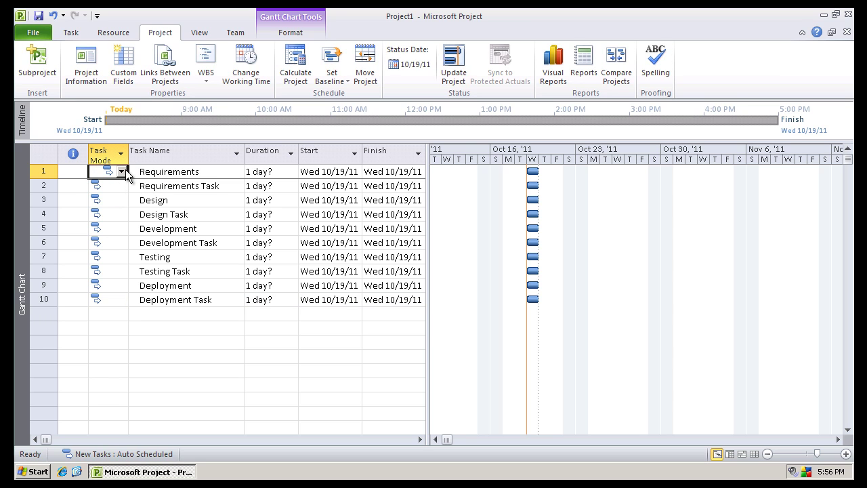
click(211, 173)
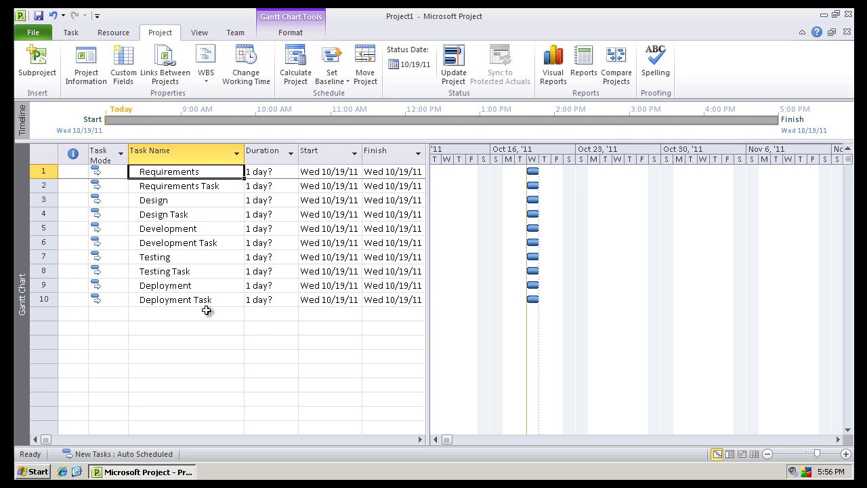
Step: Indent Requirements Task, Design Task and Development Task so each becomes a subtask of the phase above it
click(160, 188)
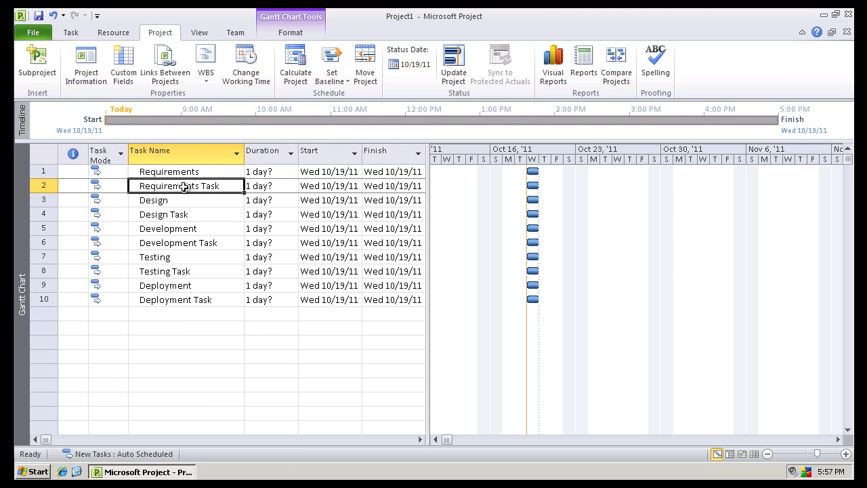
right_click(185, 189)
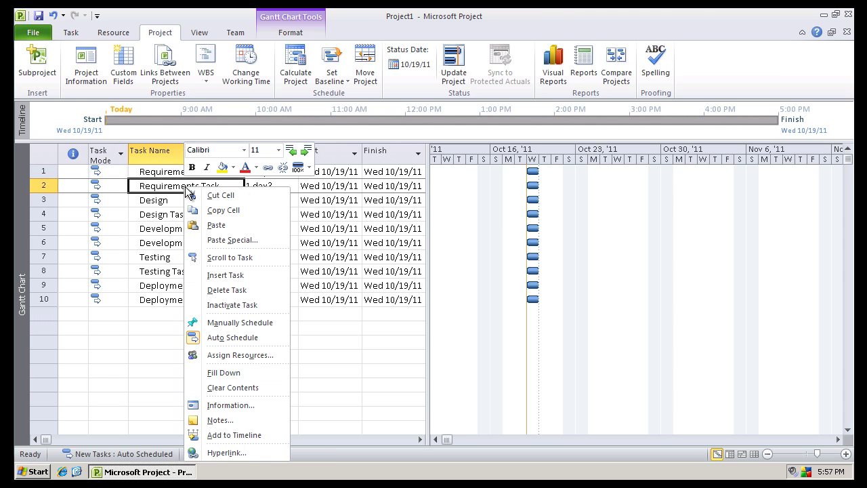
click(307, 154)
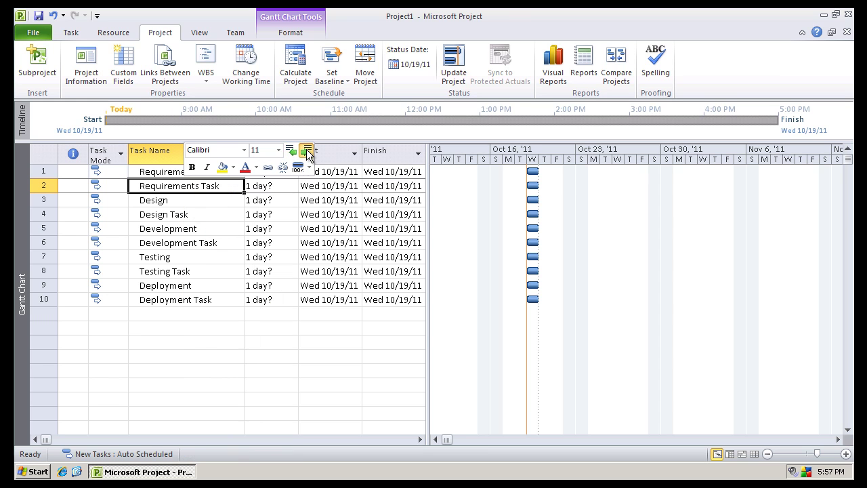
right_click(170, 213)
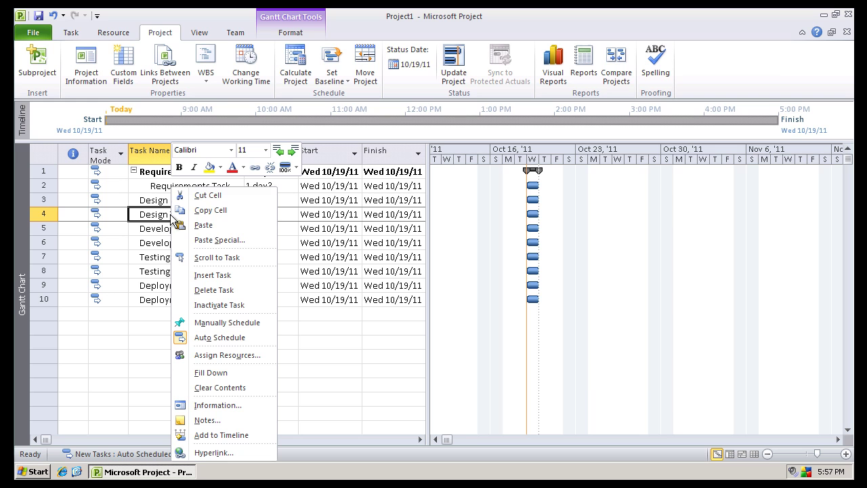
click(292, 150)
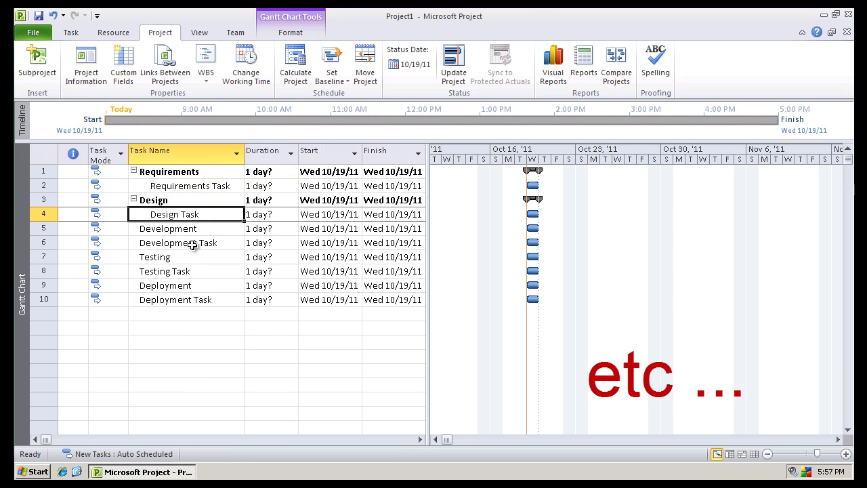
right_click(191, 242)
click(314, 155)
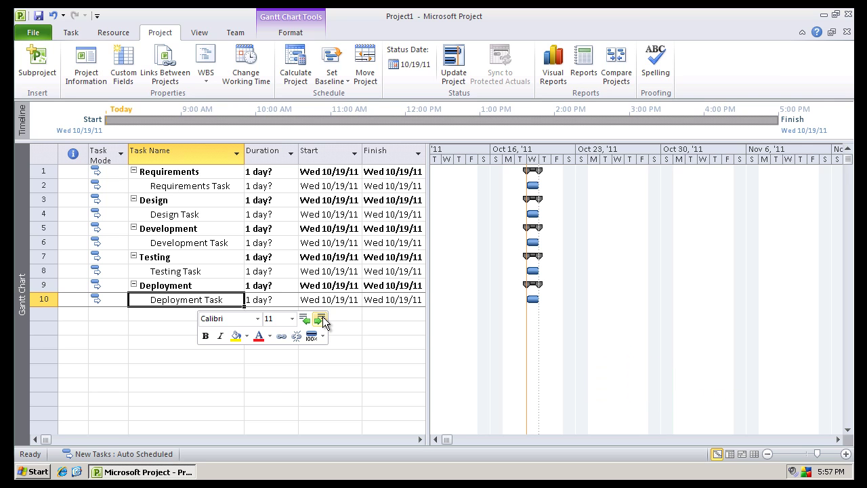
click(243, 285)
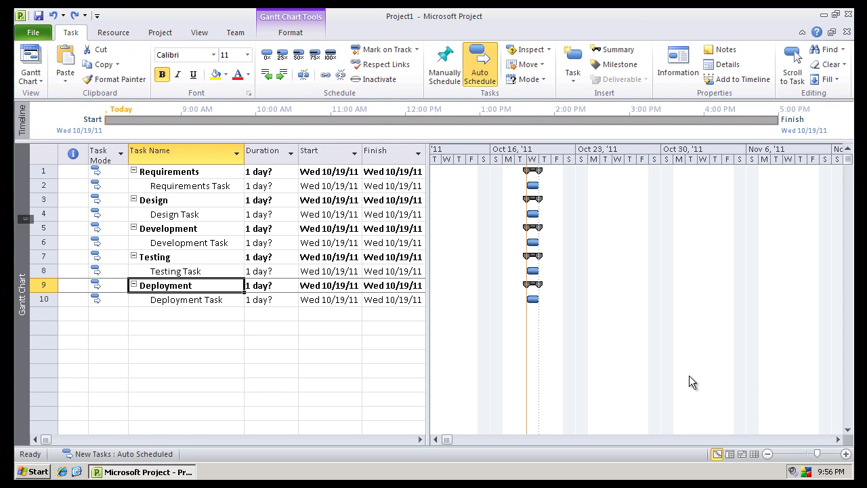
Step: Insert a milestone above the Design phase and name it Requirements Complete
click(42, 200)
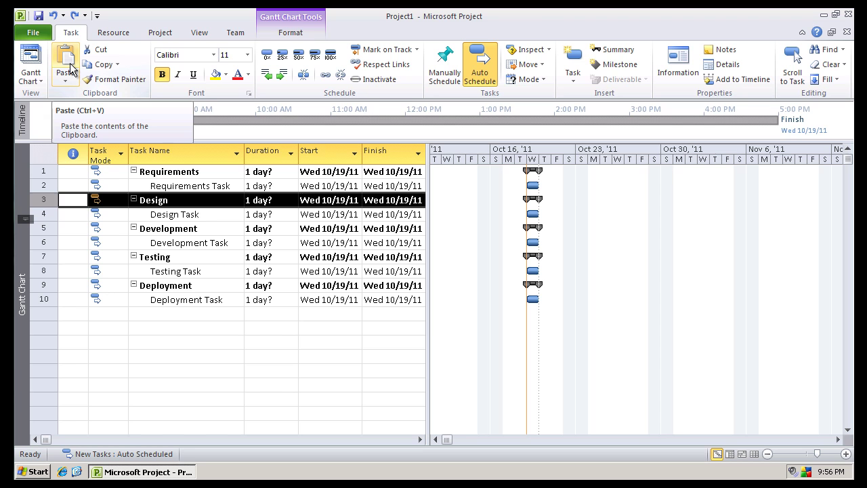
click(605, 67)
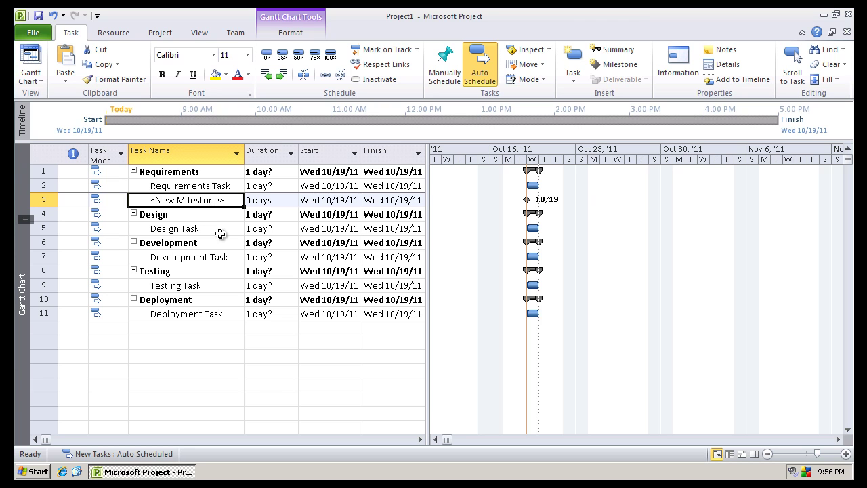
text(Require)
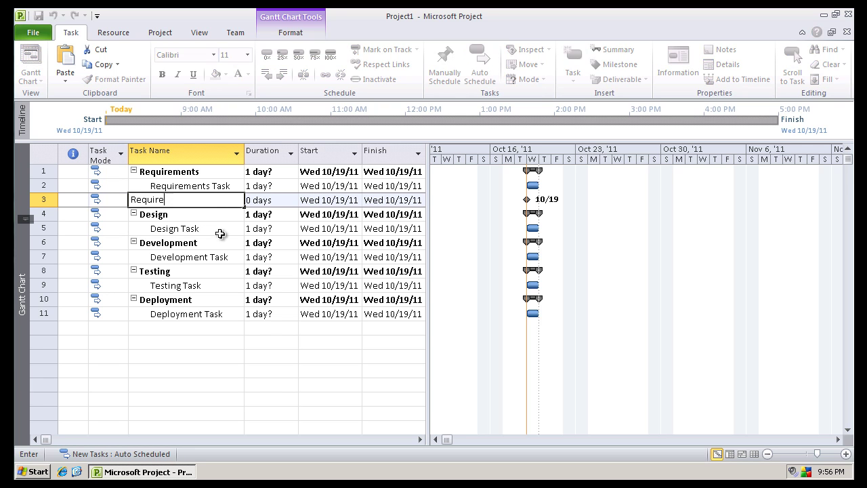
text(ments Complete)
key(Return)
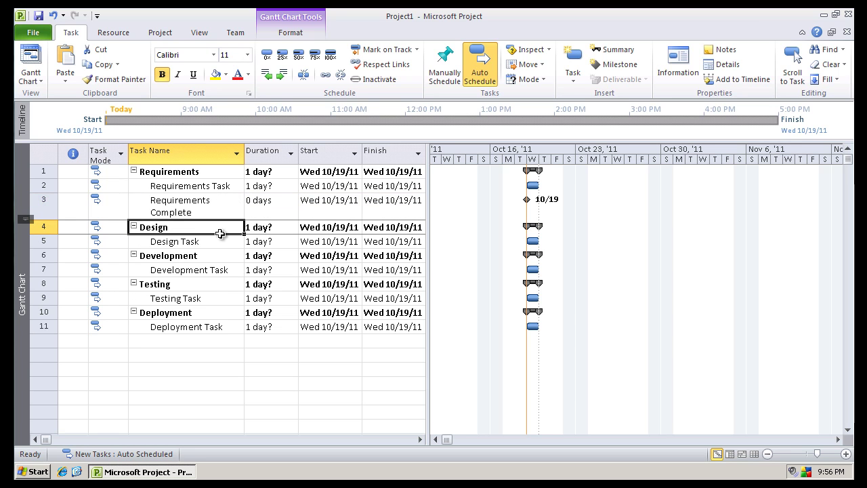
Step: Fit the Task Name column width and the Requirements Complete row height to their contents
double_click(243, 151)
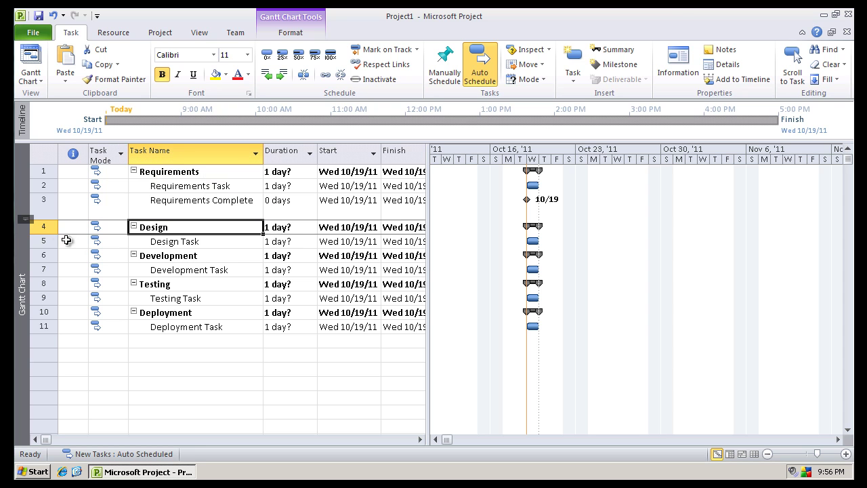
double_click(50, 221)
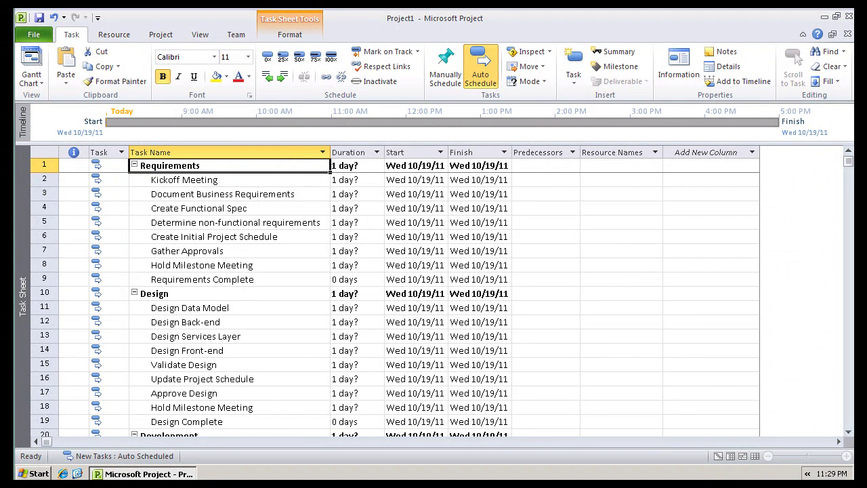
Step: Assign the project team members in the resource list to the Kickoff Meeting task
click(649, 180)
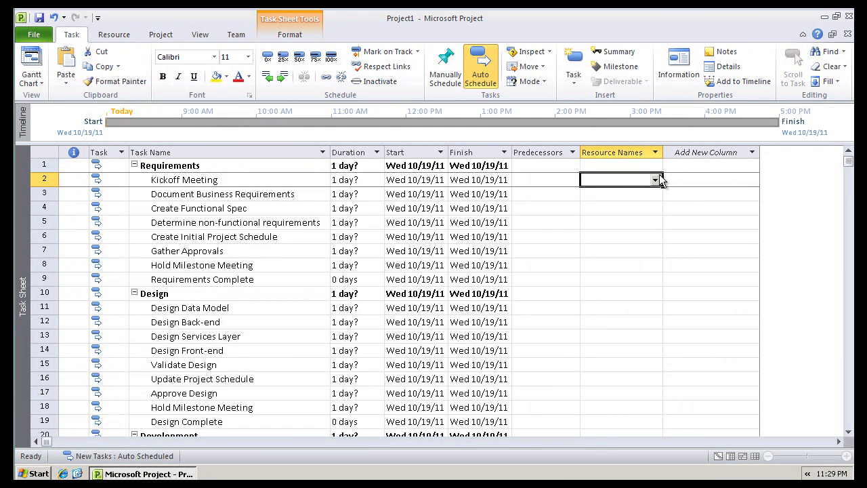
click(657, 180)
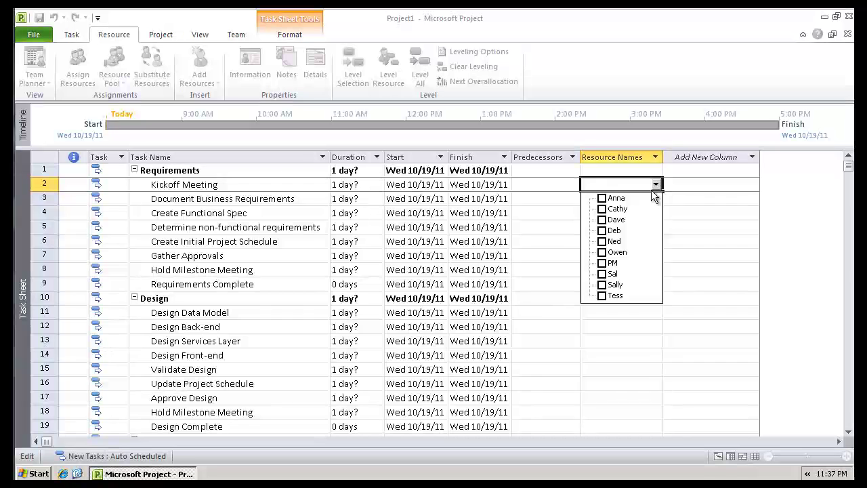
click(602, 200)
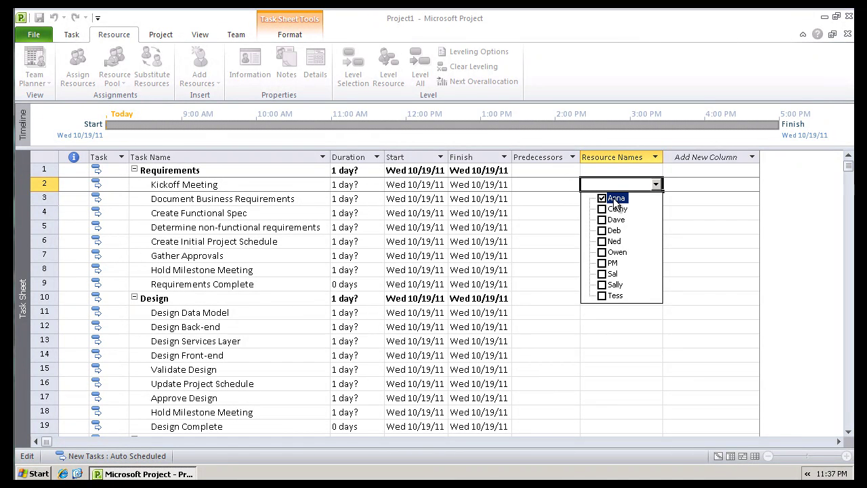
shift+click(610, 296)
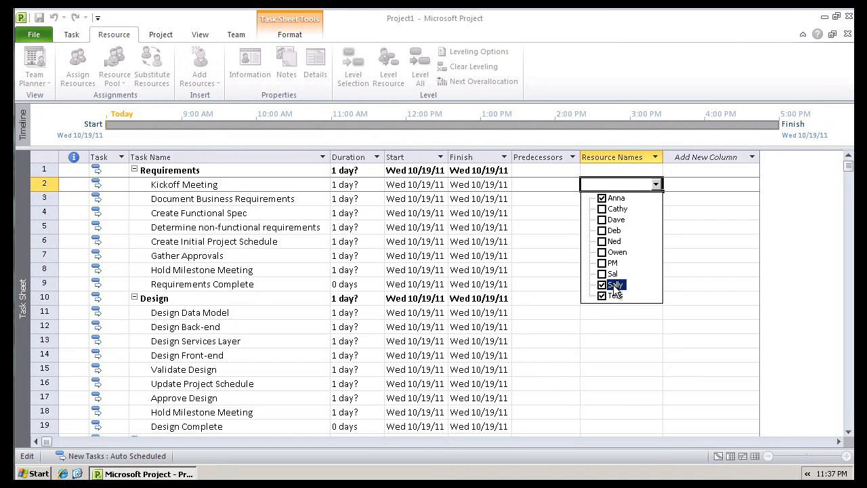
click(687, 181)
Step: Assign the second and ninth people in the resource list to the Document Business Requirements task
click(612, 197)
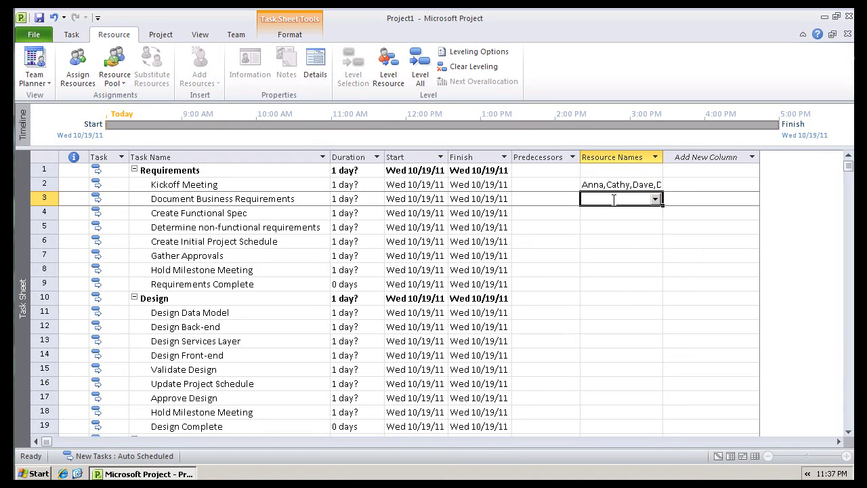
click(656, 199)
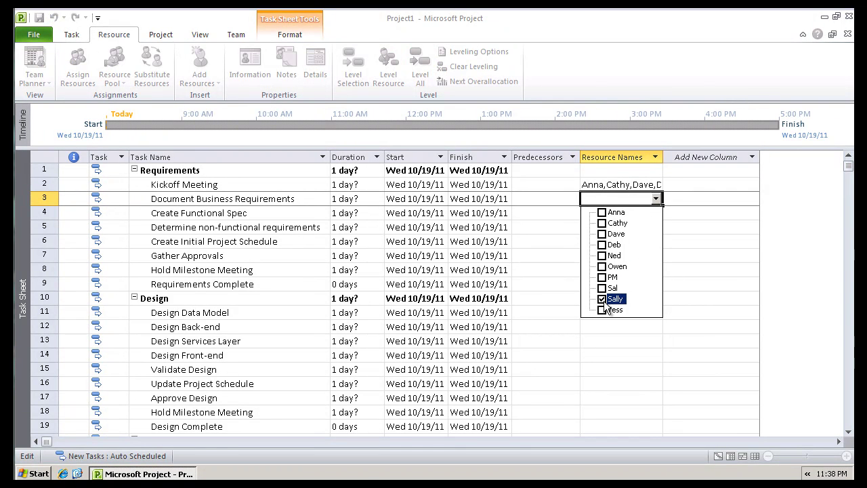
click(603, 224)
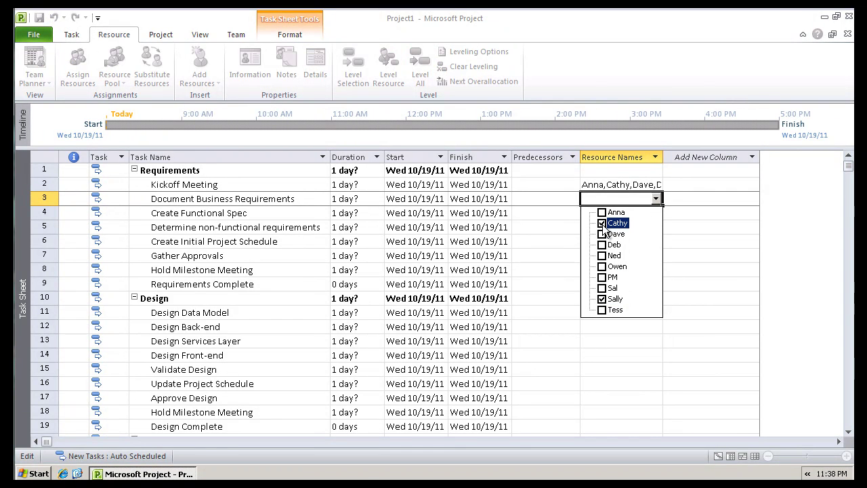
click(655, 199)
Step: Assign the first and ninth people in the resource list to the Create Functional Spec task
click(656, 213)
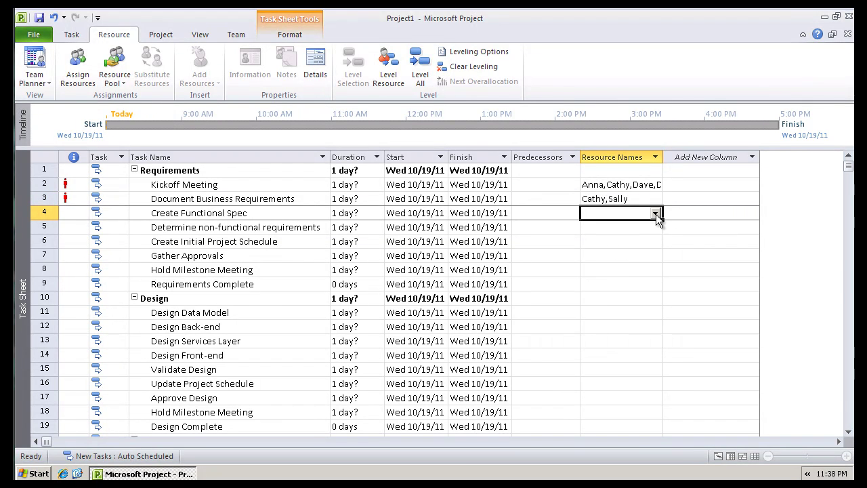
click(656, 214)
click(618, 227)
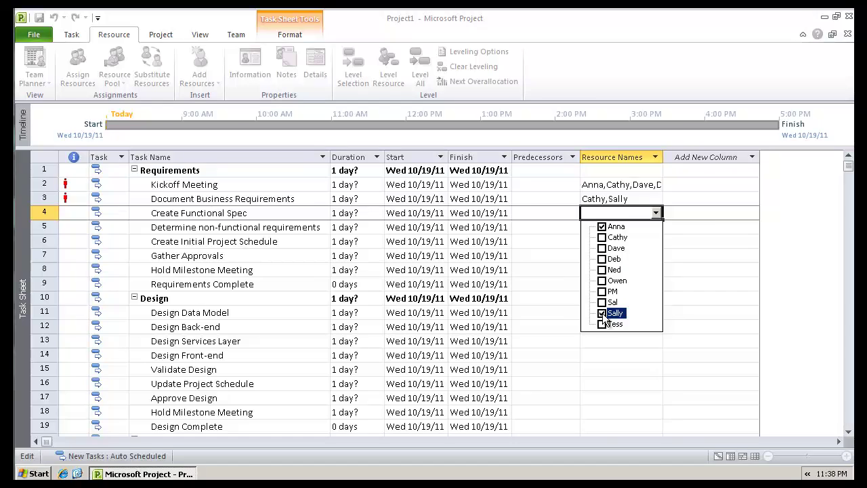
click(707, 211)
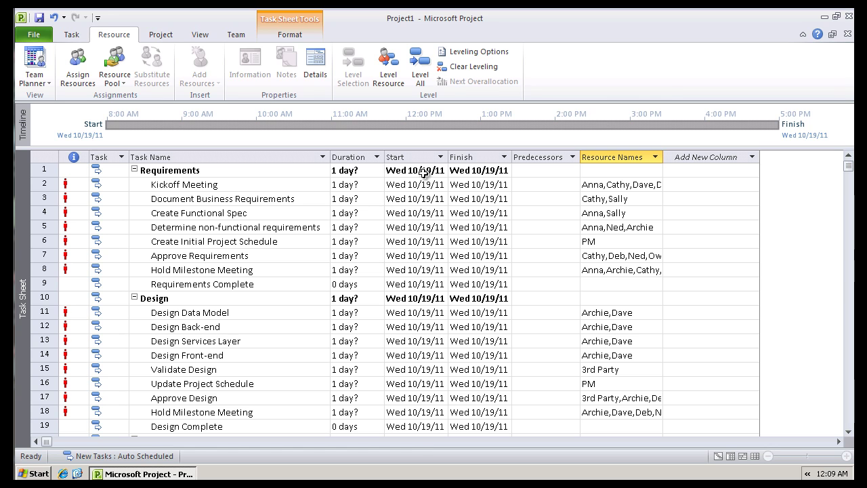
Step: Set the Design phase's predecessor to task 1, the Requirements phase
click(555, 298)
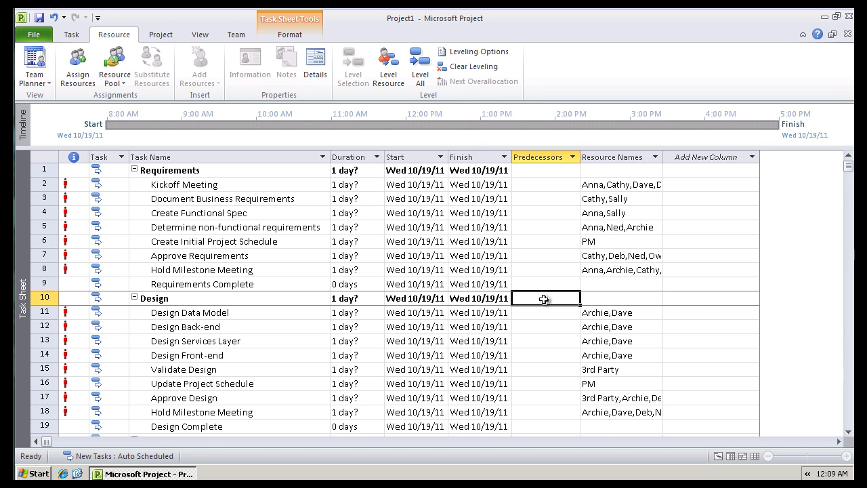
text(1)
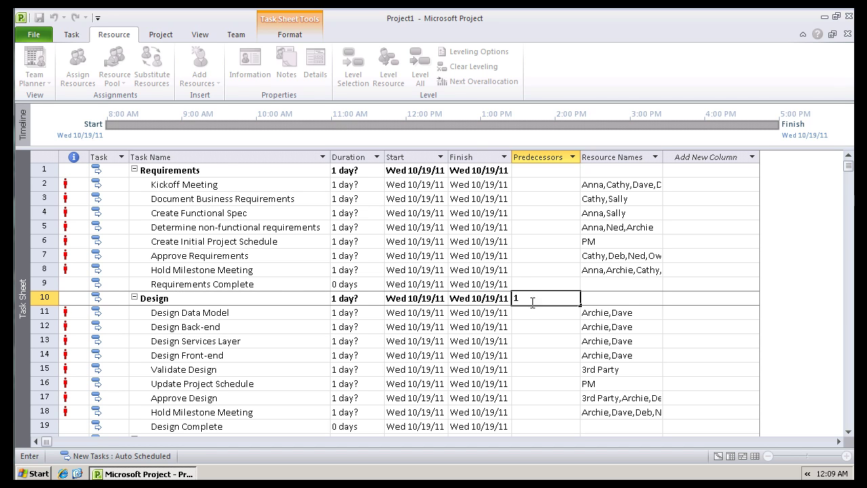
click(184, 172)
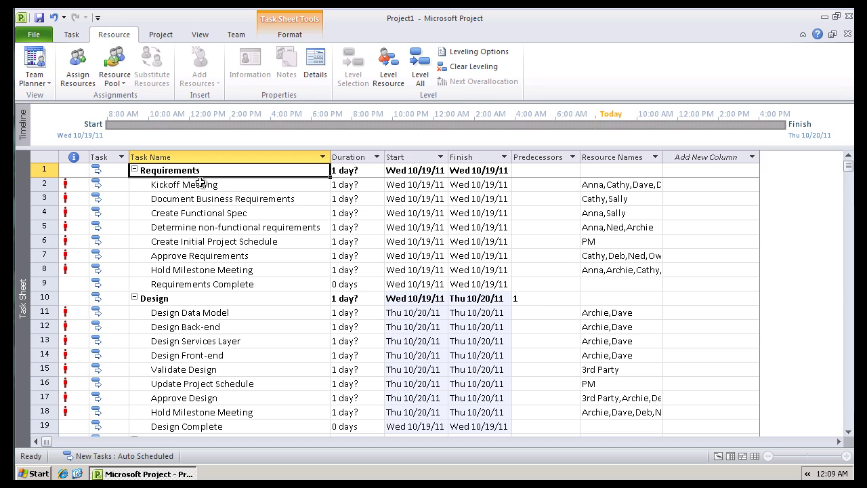
click(543, 299)
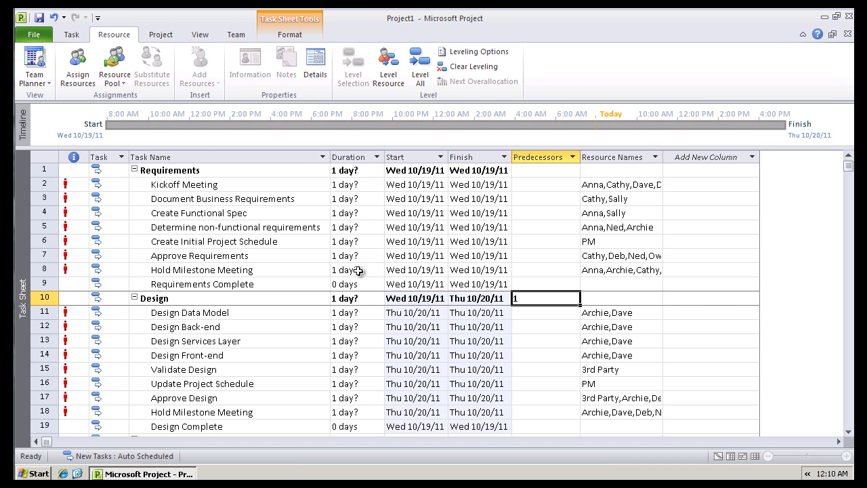
Step: Set the duration of the Kickoff Meeting task to a firm 1 day
click(332, 184)
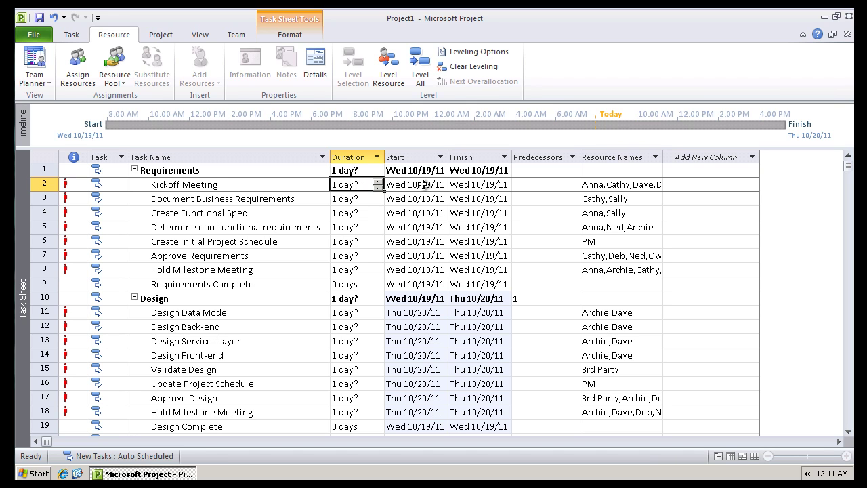
click(556, 184)
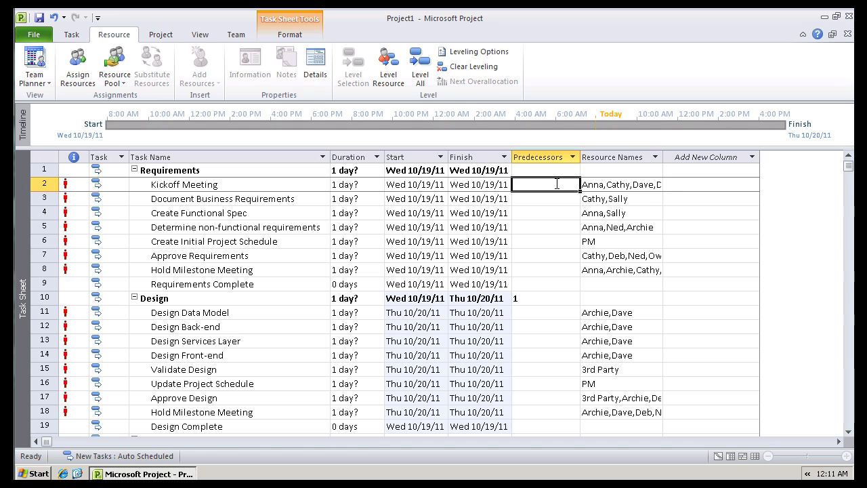
click(343, 184)
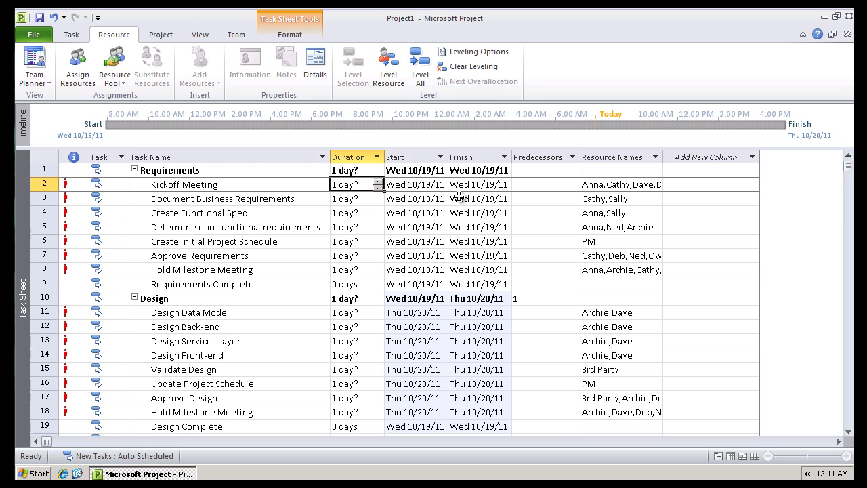
text(1)
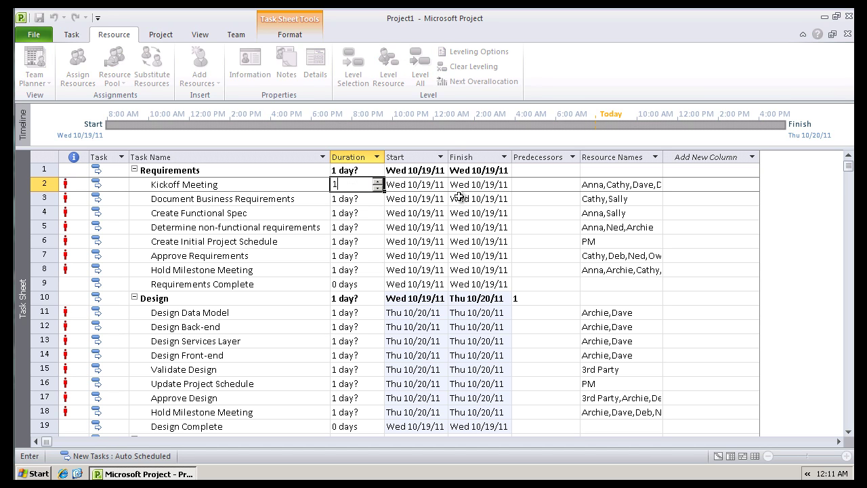
key(Return)
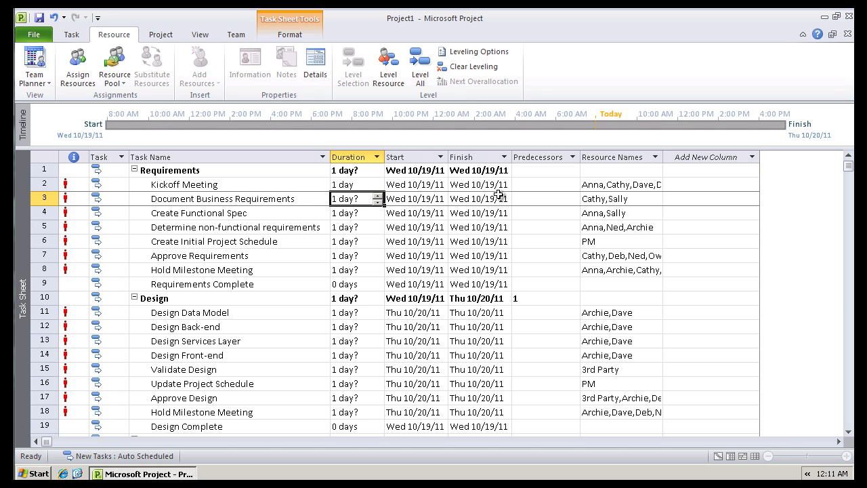
Step: Give Document Business Requirements task 2 as its predecessor and a duration of 7 days
click(533, 199)
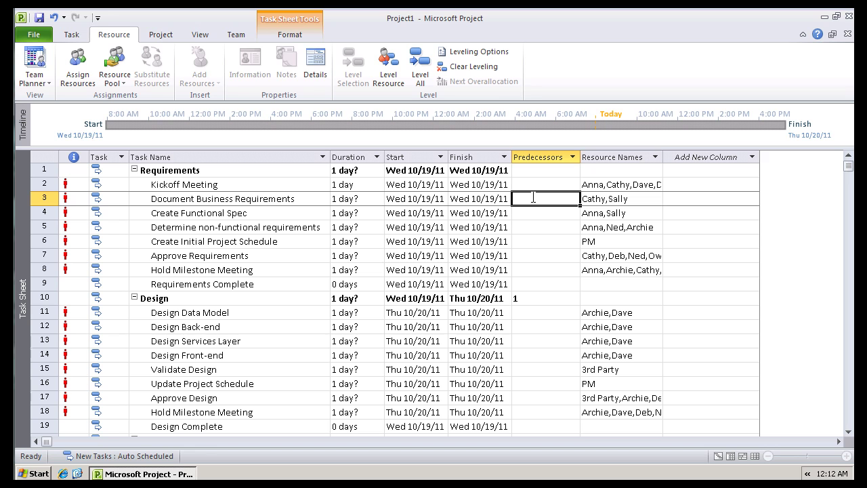
text(2)
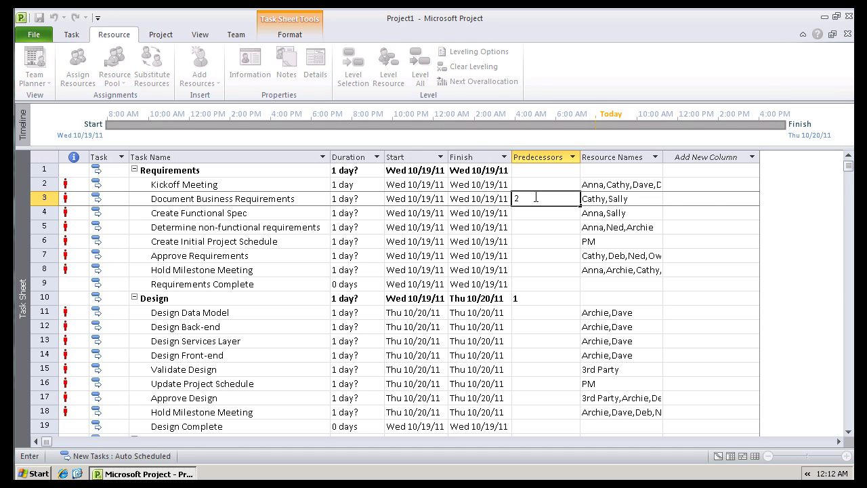
click(355, 199)
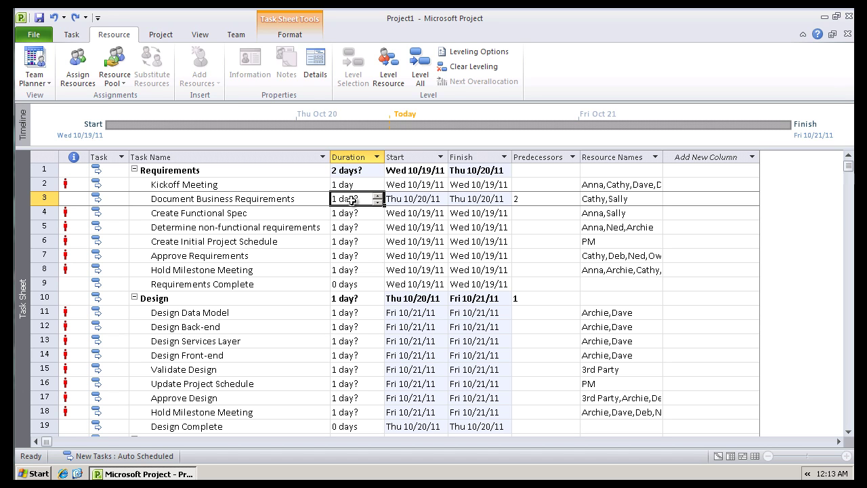
text(7)
key(Return)
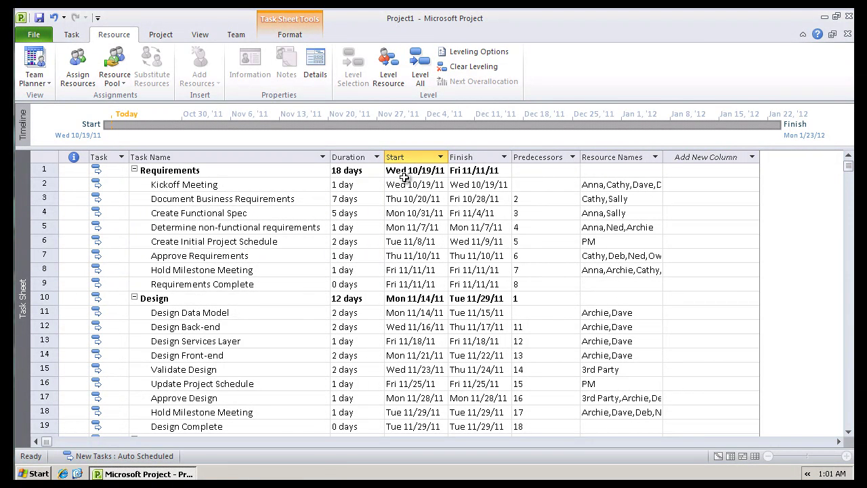
Step: Review the total durations of the Requirements, Design, Development, Testing and Deployment phases
click(361, 170)
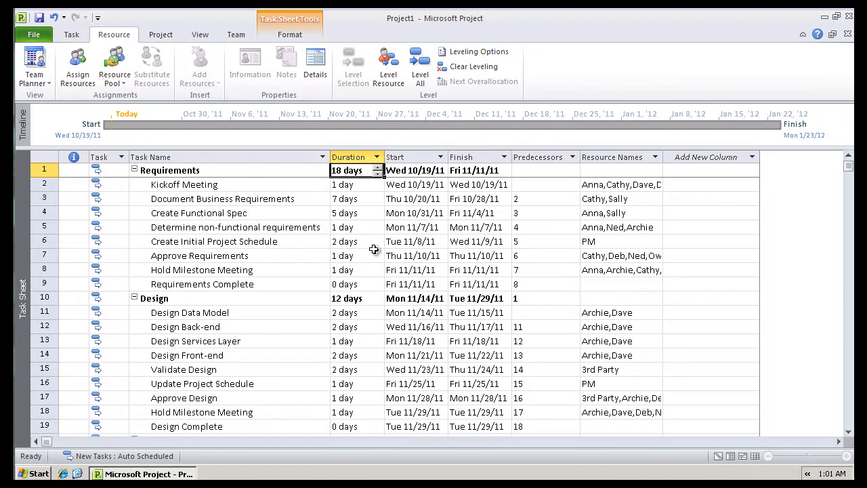
click(364, 300)
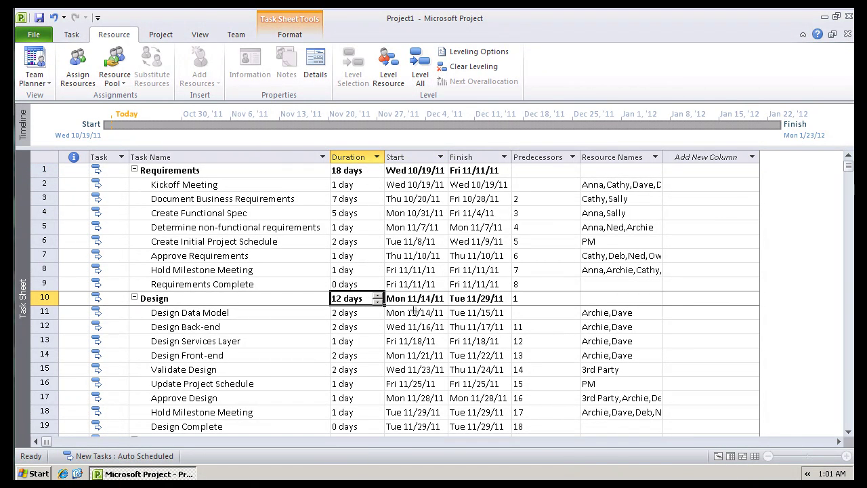
click(848, 413)
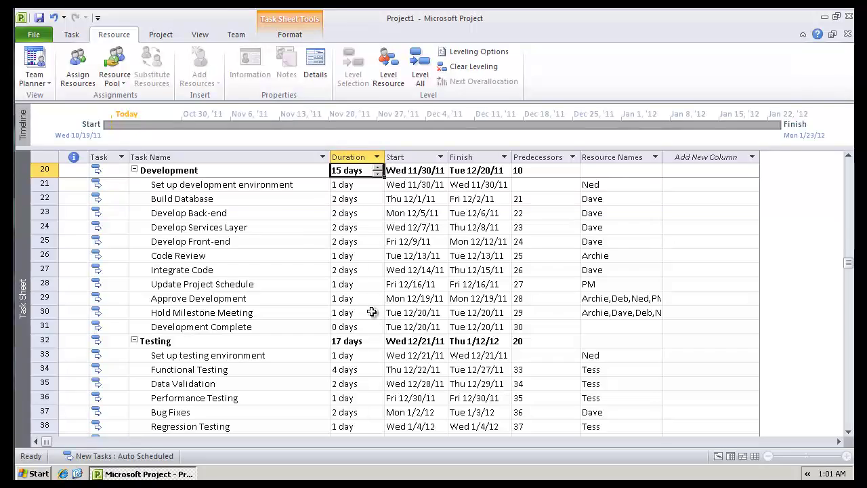
click(368, 341)
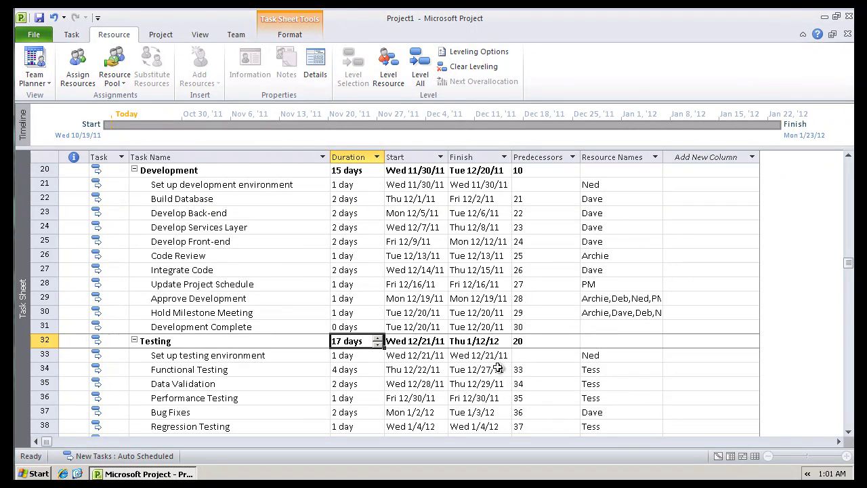
click(849, 423)
click(364, 241)
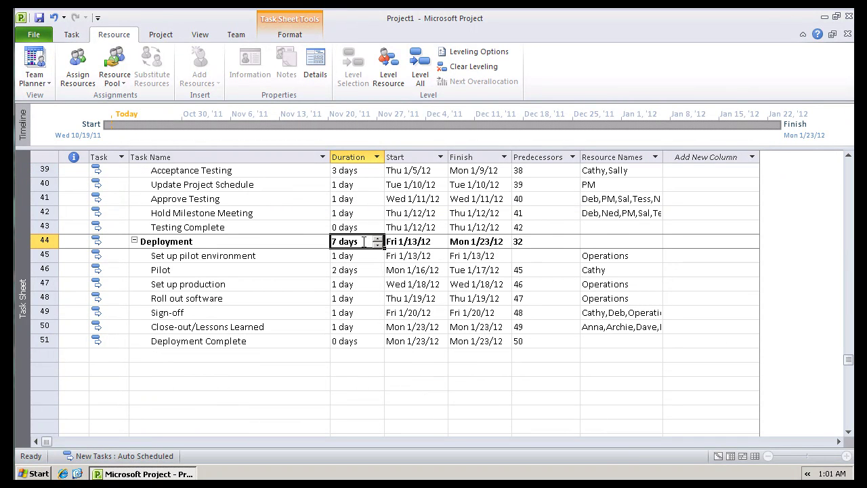
click(851, 167)
click(850, 168)
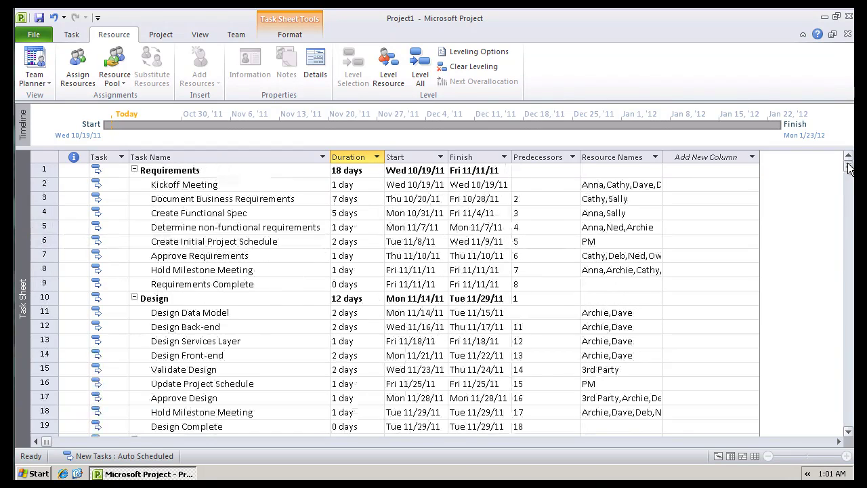
Step: Examine the resources assigned to Approve Requirements and to the Development, Testing and Deployment tasks
click(658, 256)
click(656, 256)
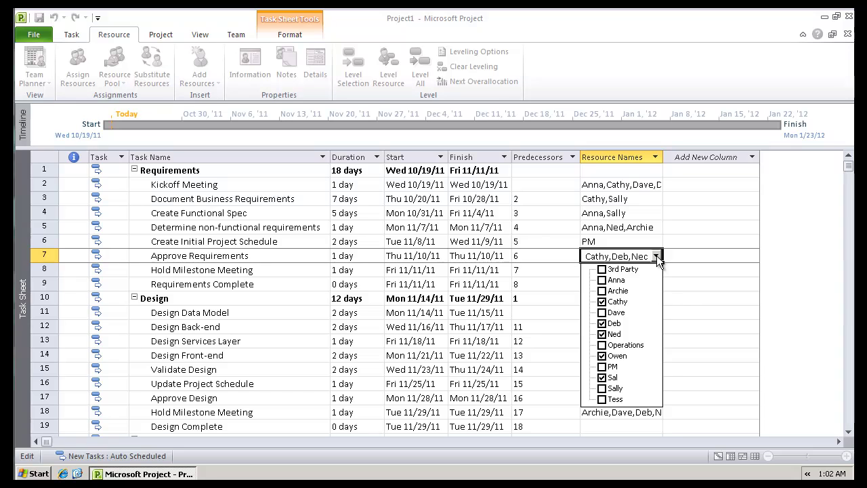
click(656, 256)
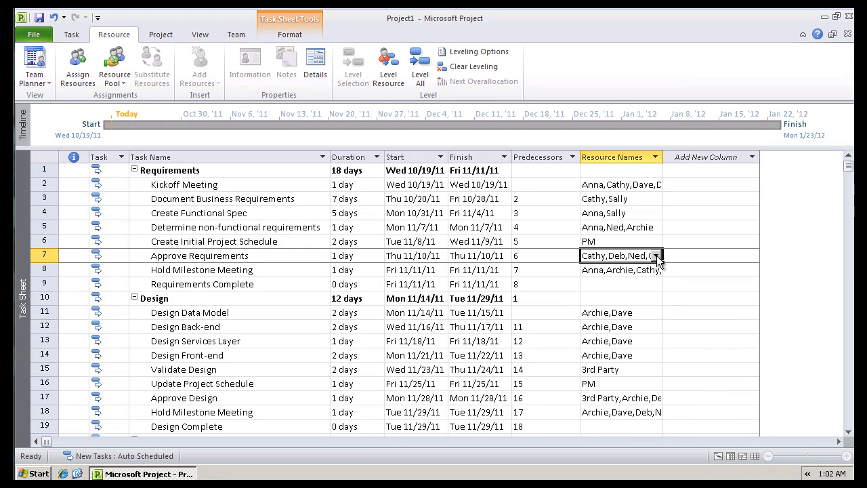
click(849, 414)
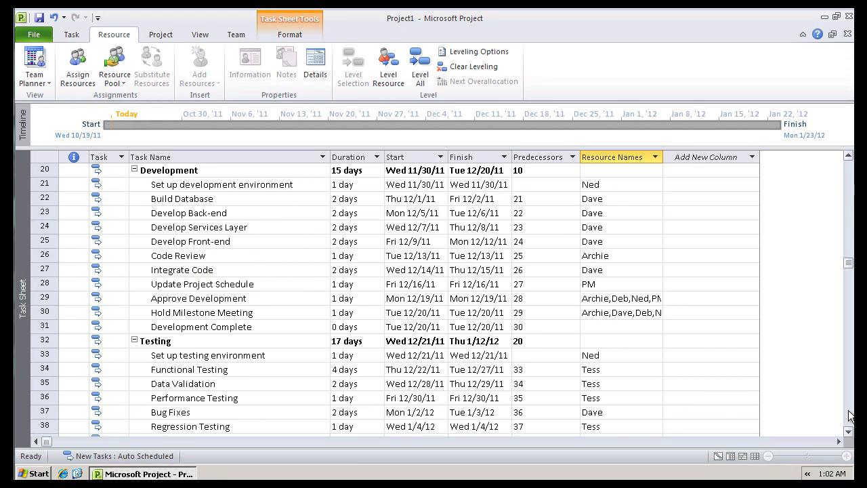
click(849, 415)
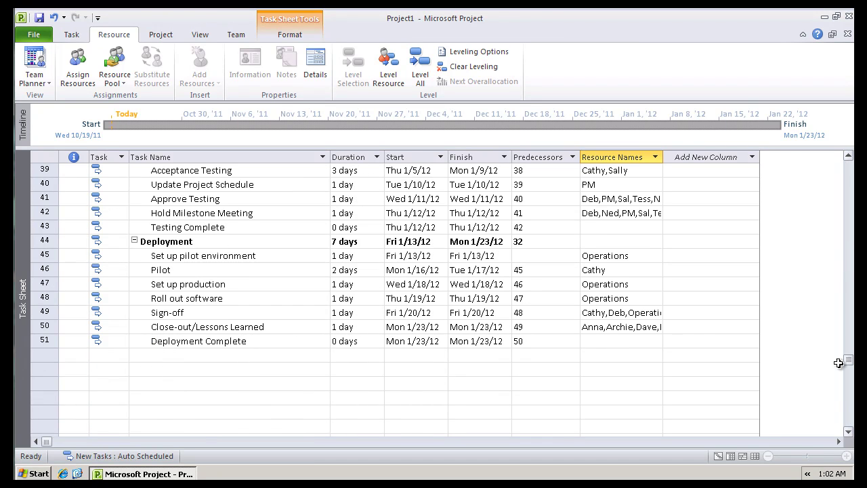
click(644, 259)
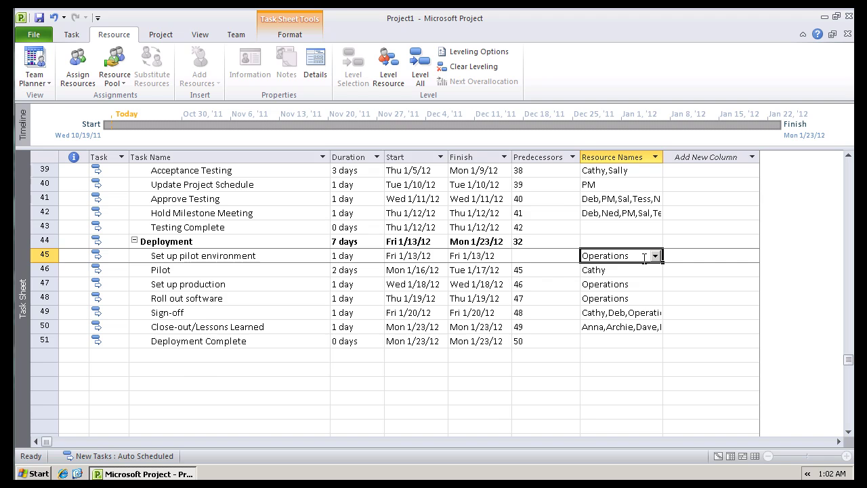
drag(849, 360, 850, 170)
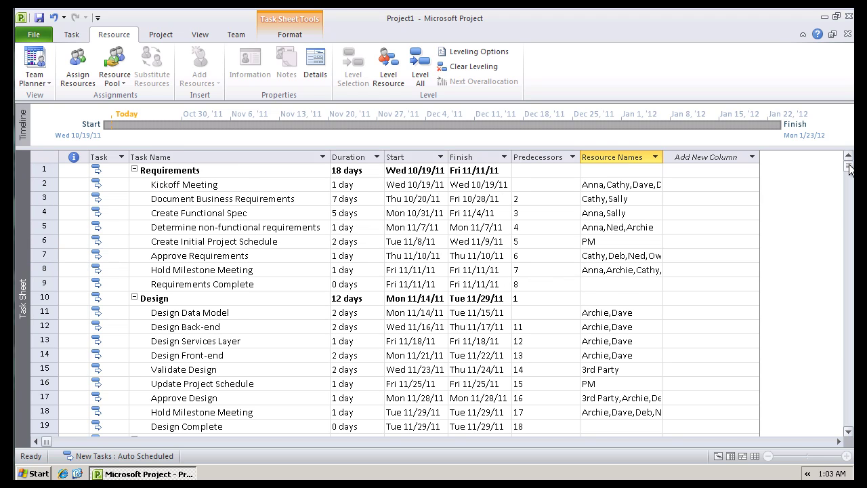